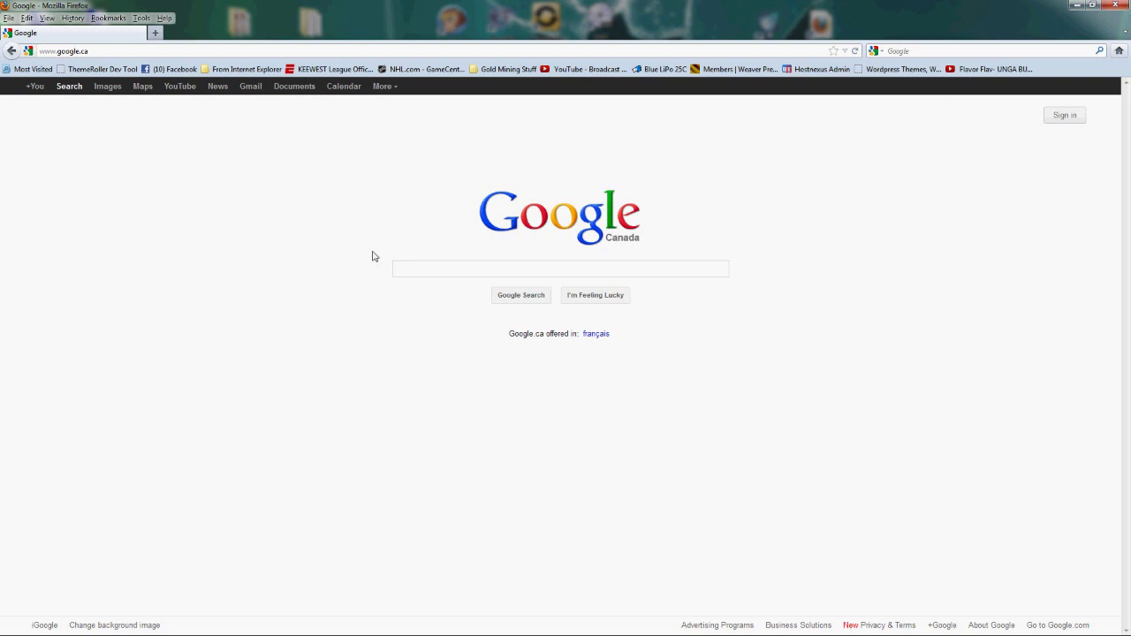
Search Google for "mto bc" and open the Mineral Titles Online - Government of British Columbia site.
click(423, 265)
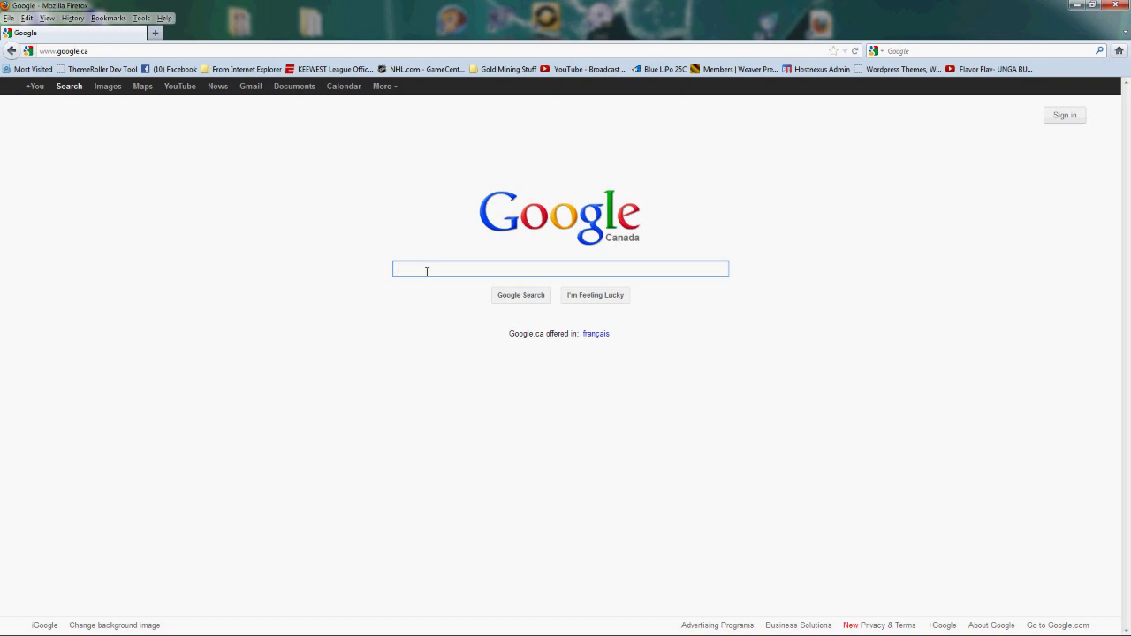
text(mto)
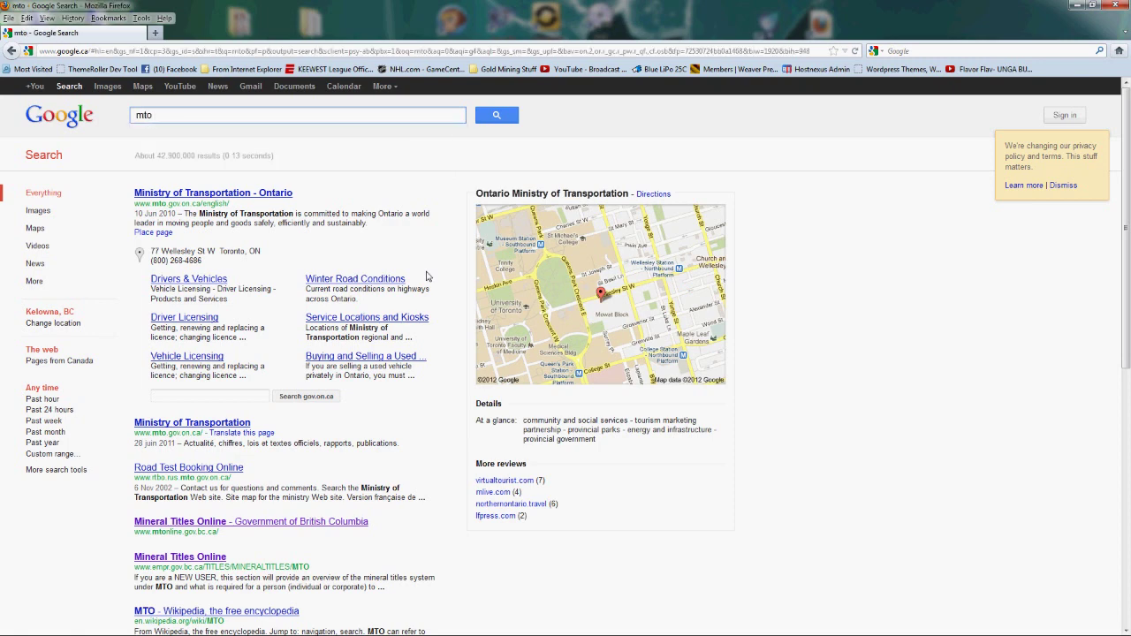
text(bc)
key(Return)
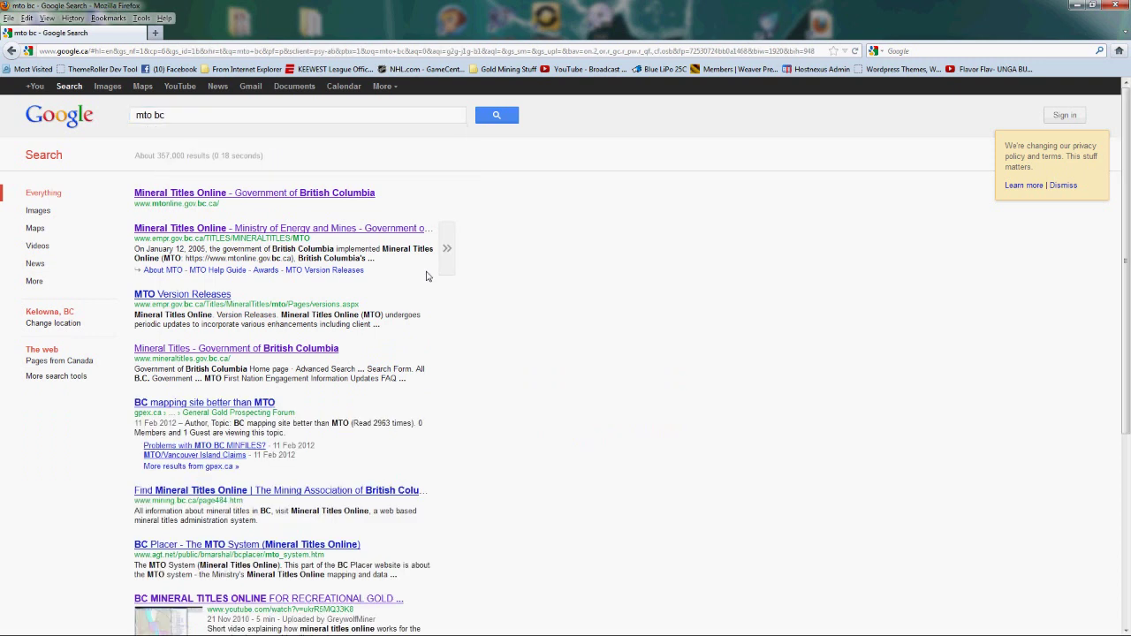
click(311, 193)
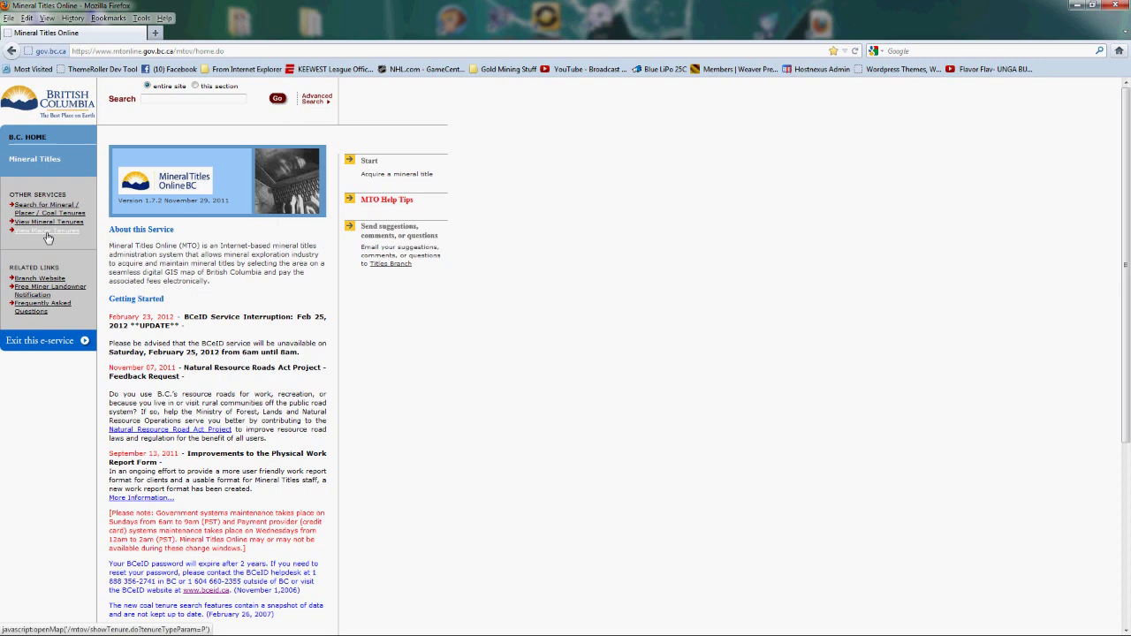
Open the View Placer Tenures map viewer and maximize its window.
click(47, 235)
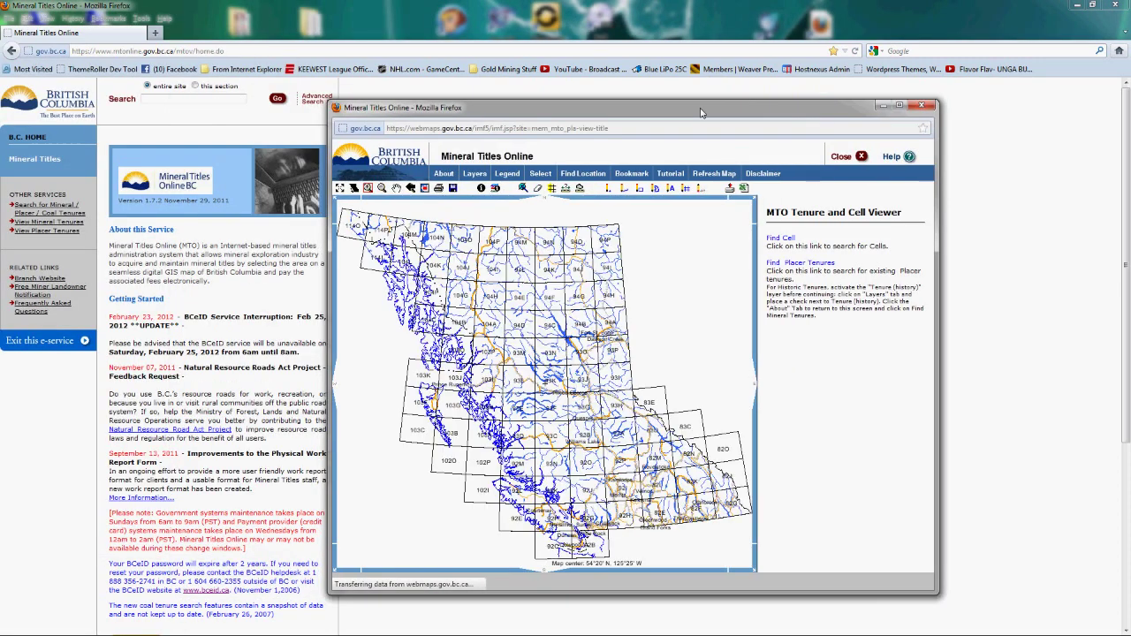
drag(692, 111, 648, 98)
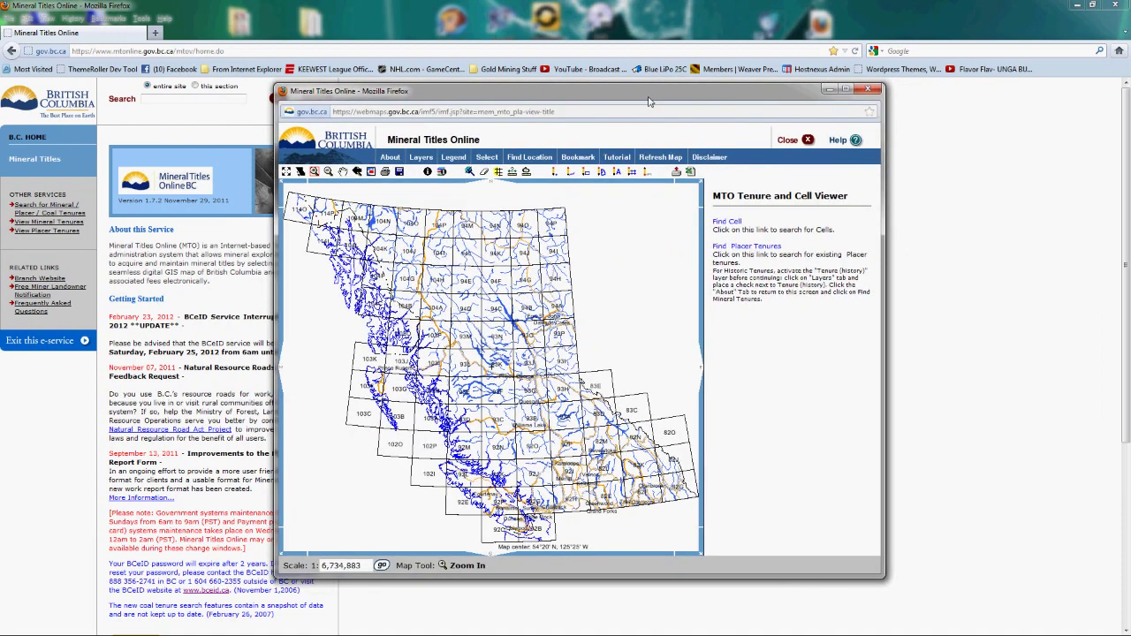
click(846, 90)
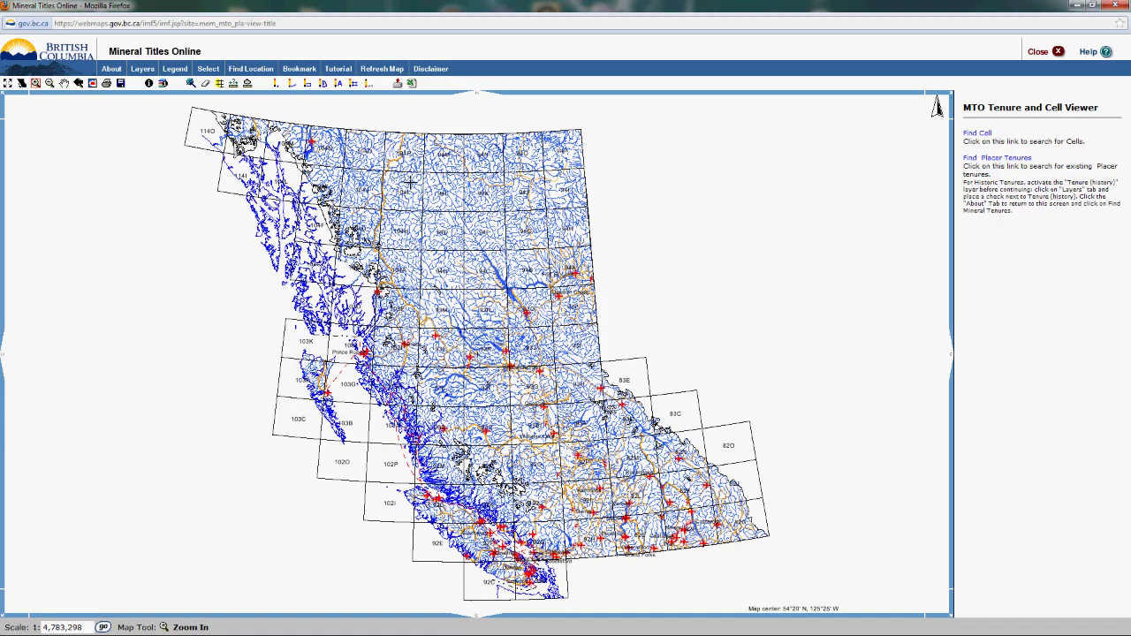
double_click(190, 14)
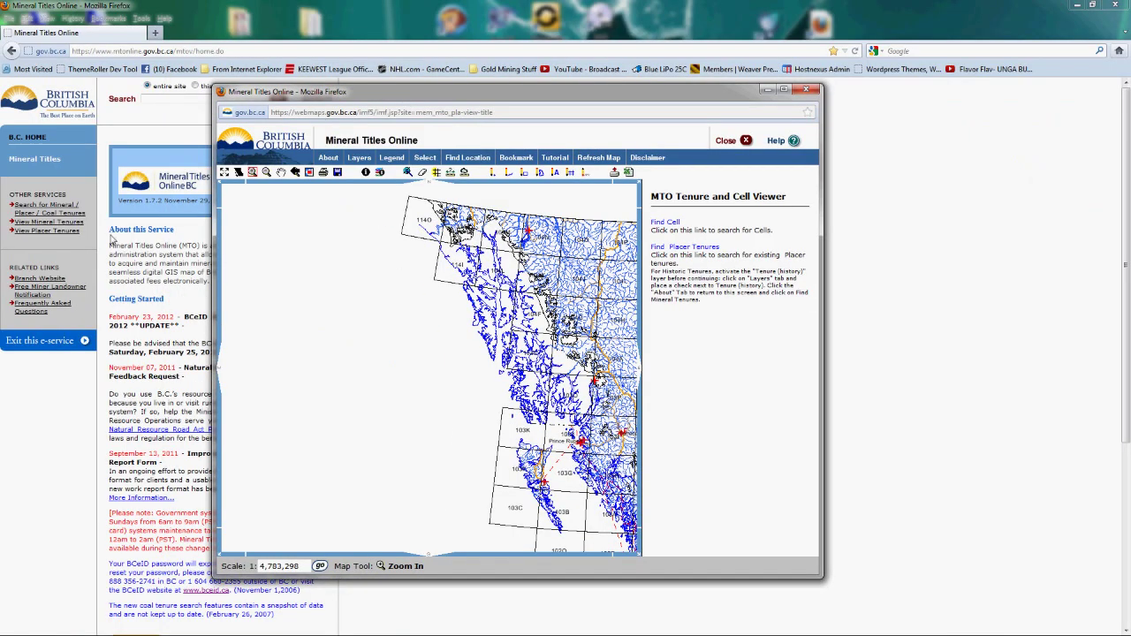
click(25, 231)
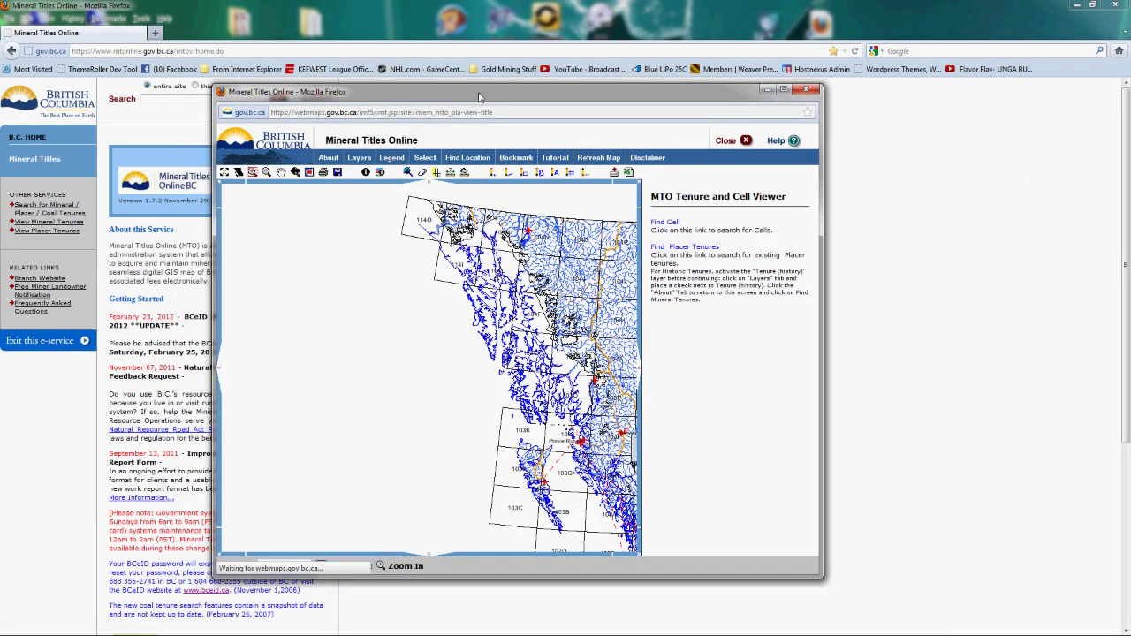
drag(479, 95, 449, 64)
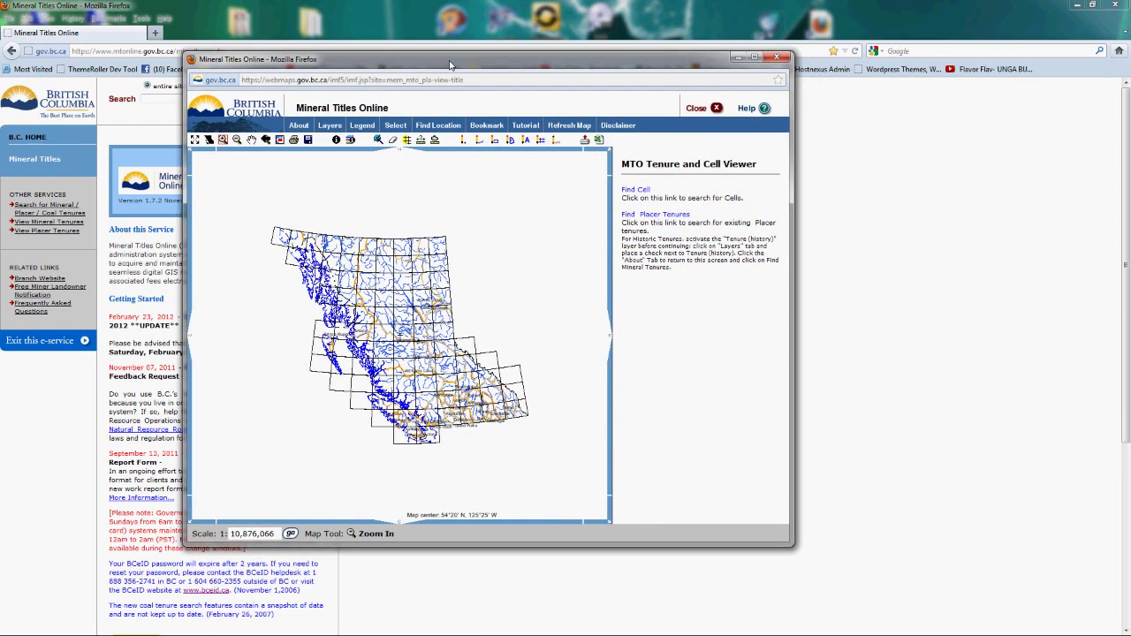
double_click(449, 64)
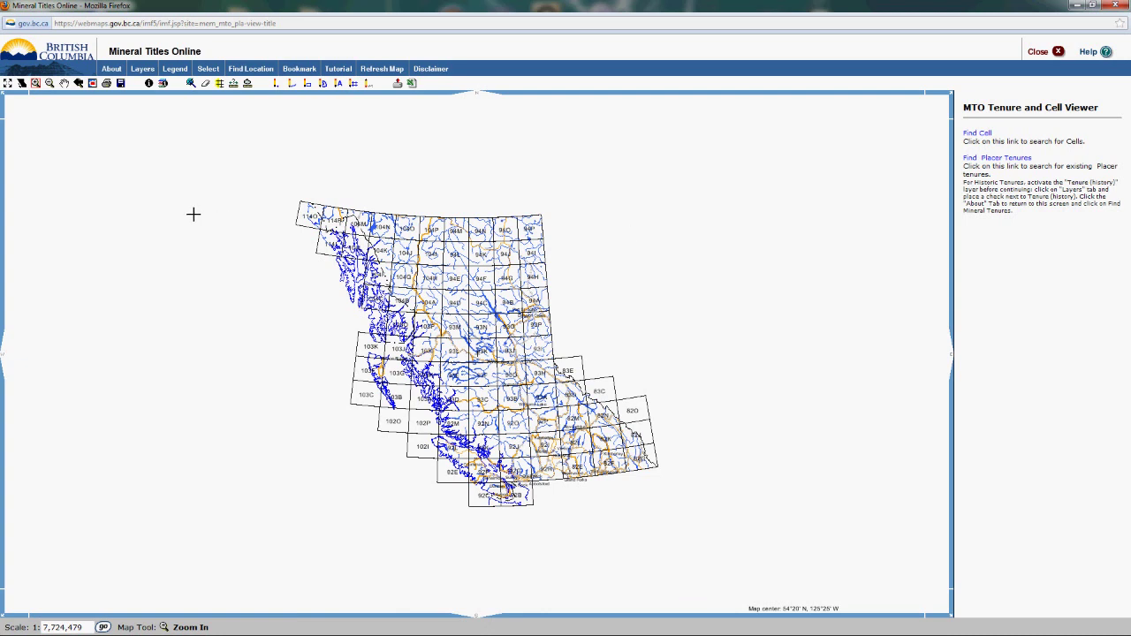
Find the place name "monashee" with a 25 kilometers zoom extent and zoom the map to Monashee Creek.
click(64, 84)
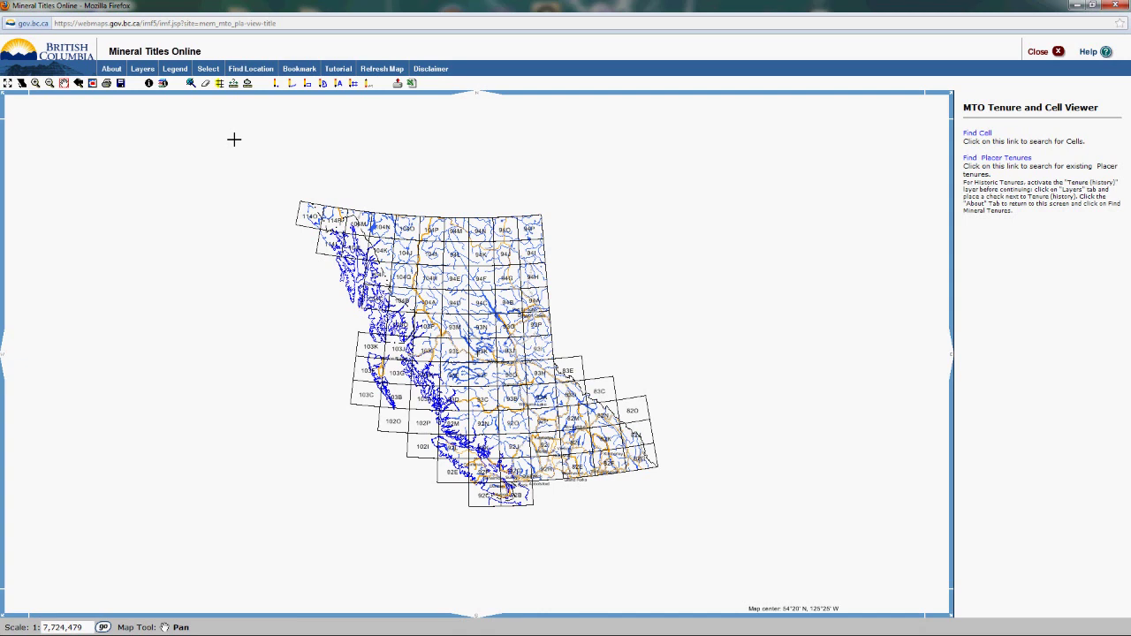
click(256, 71)
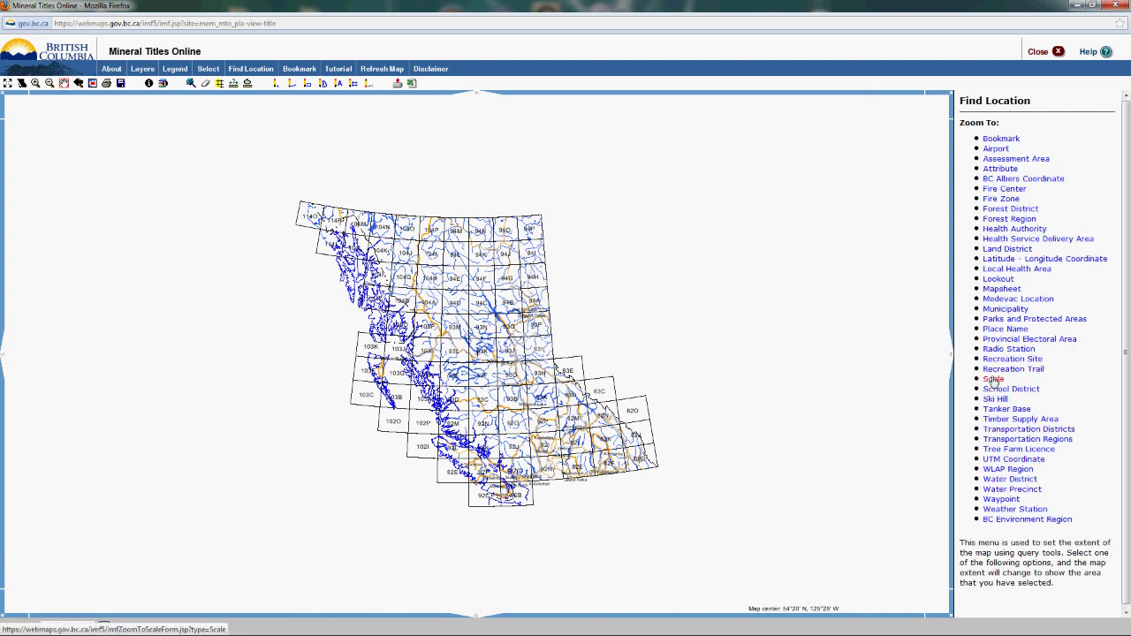
click(1013, 331)
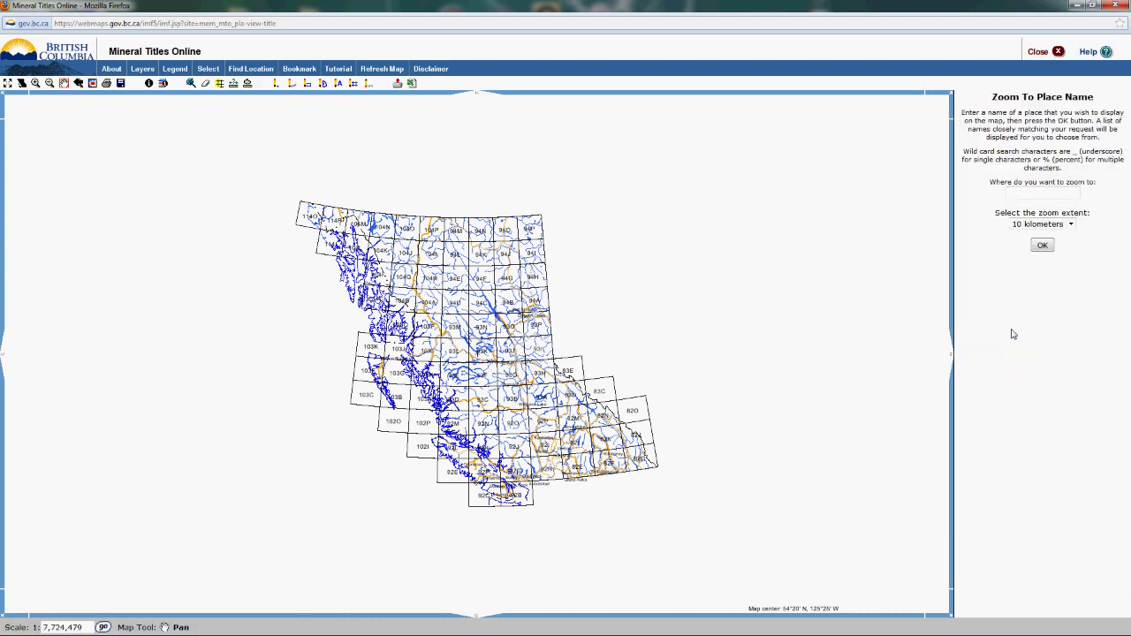
click(1029, 191)
text(monashee)
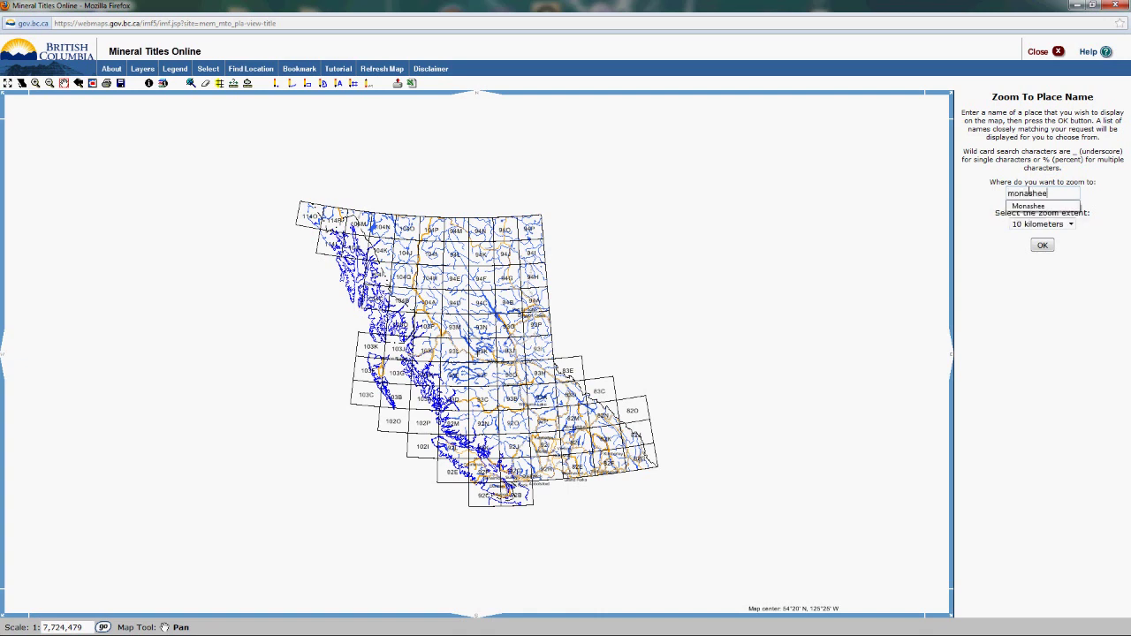
click(1070, 226)
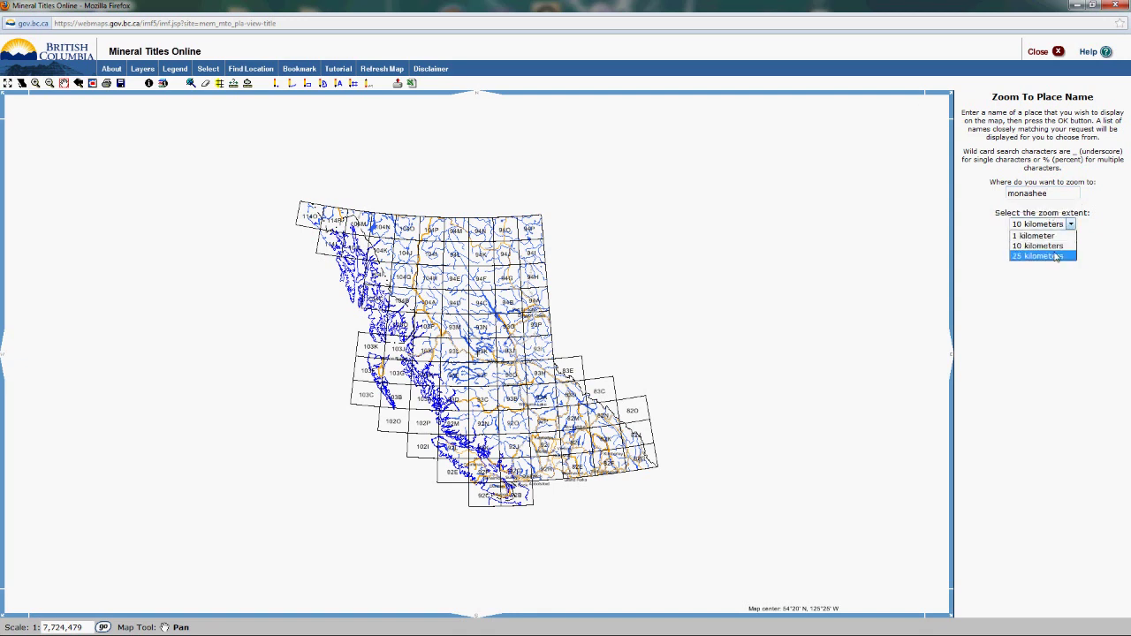
click(1055, 256)
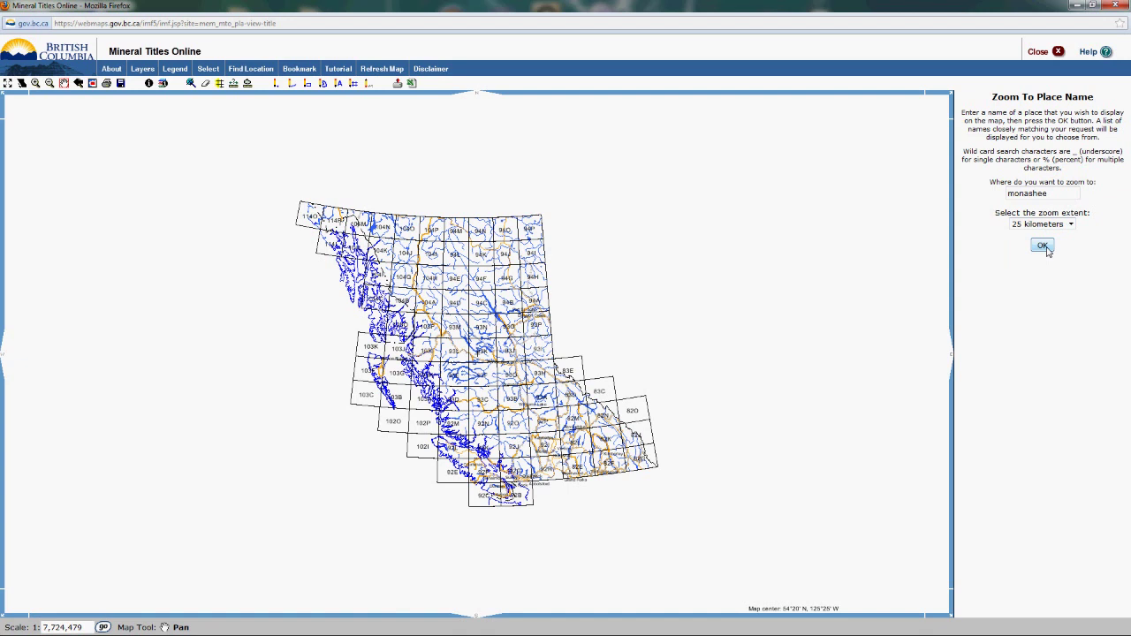
click(1044, 246)
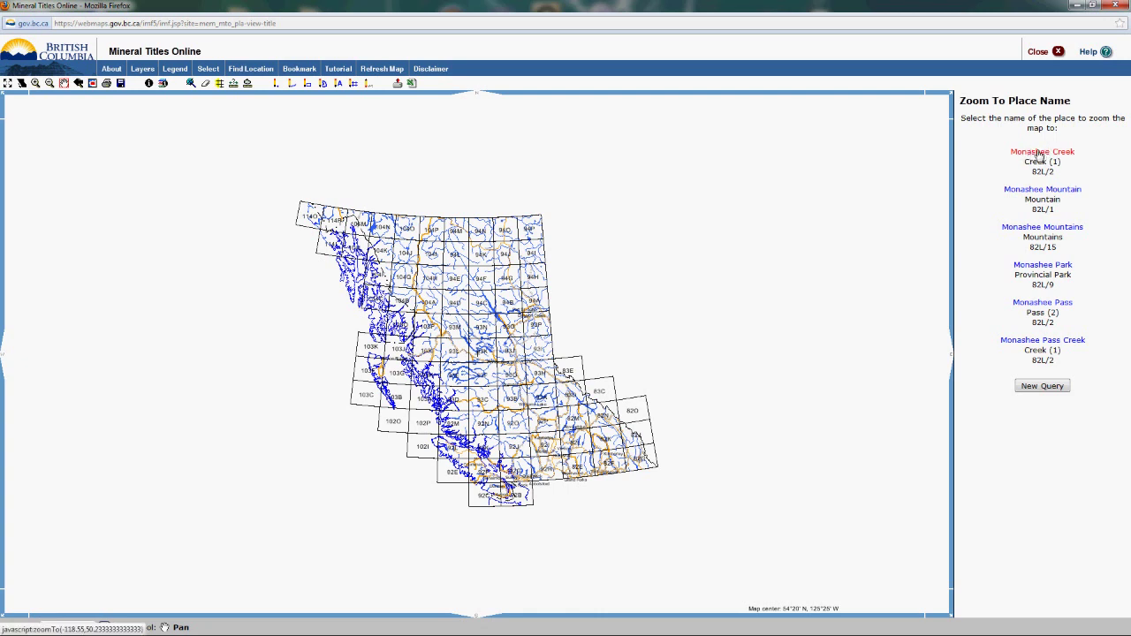
click(1040, 155)
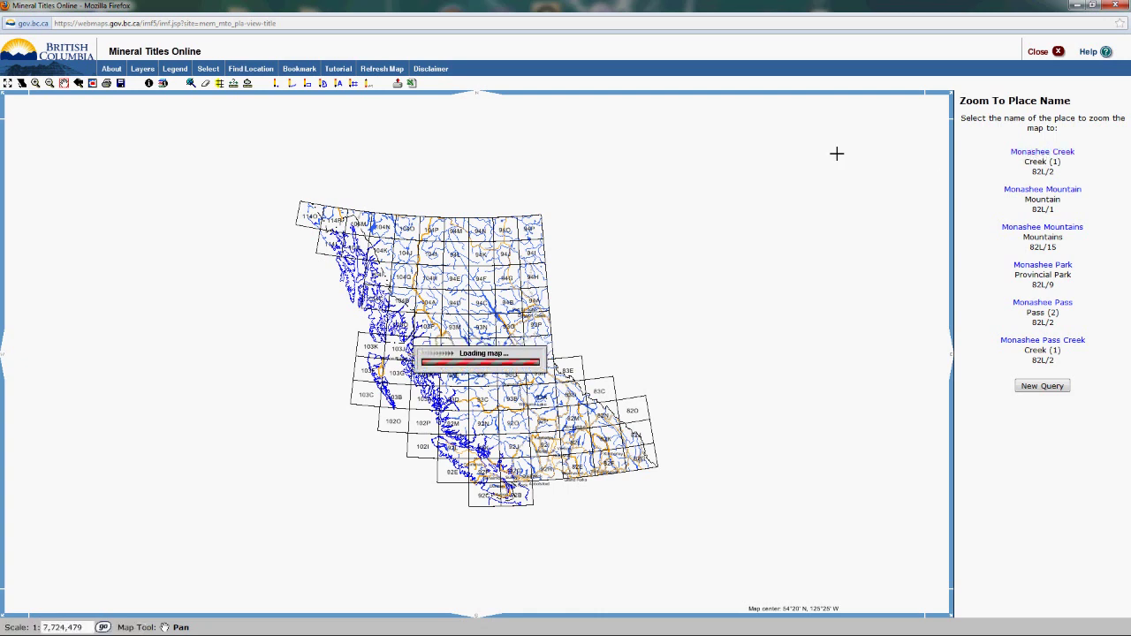
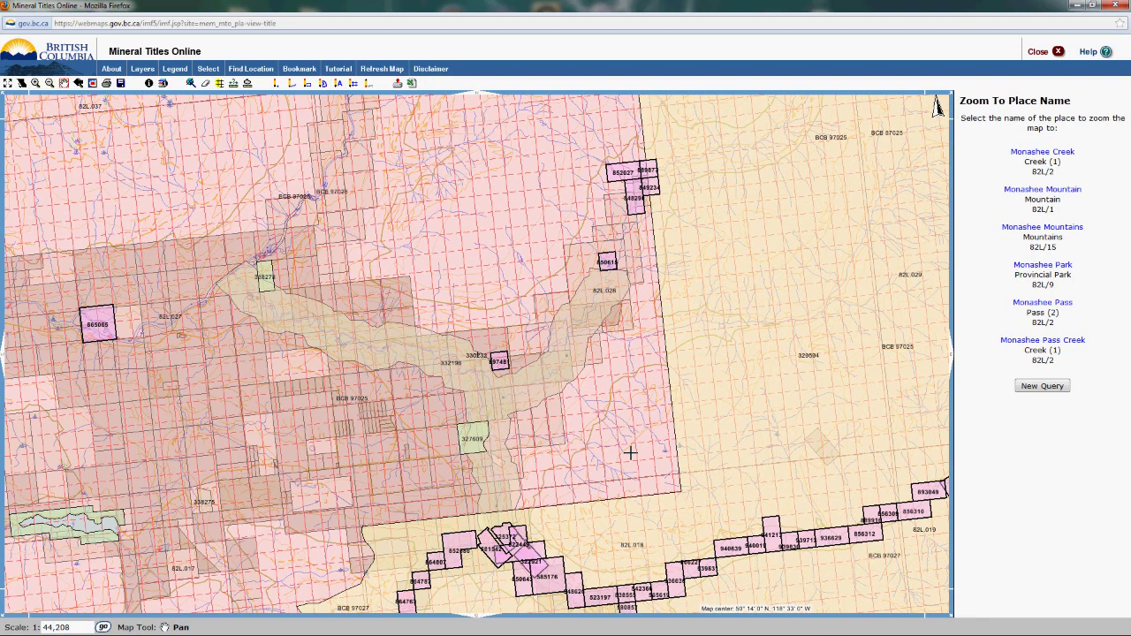
Centre the map on the chain of placer claims to the southeast and set the map scale to 1:20000.
drag(630, 452, 465, 205)
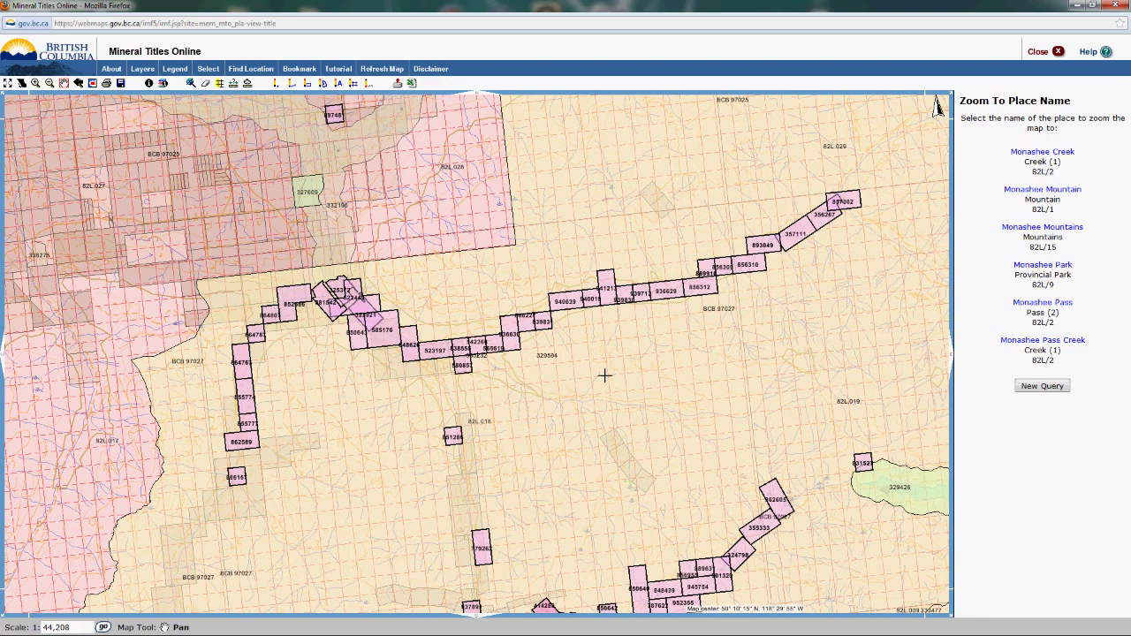
drag(92, 626, 26, 627)
text(2000)
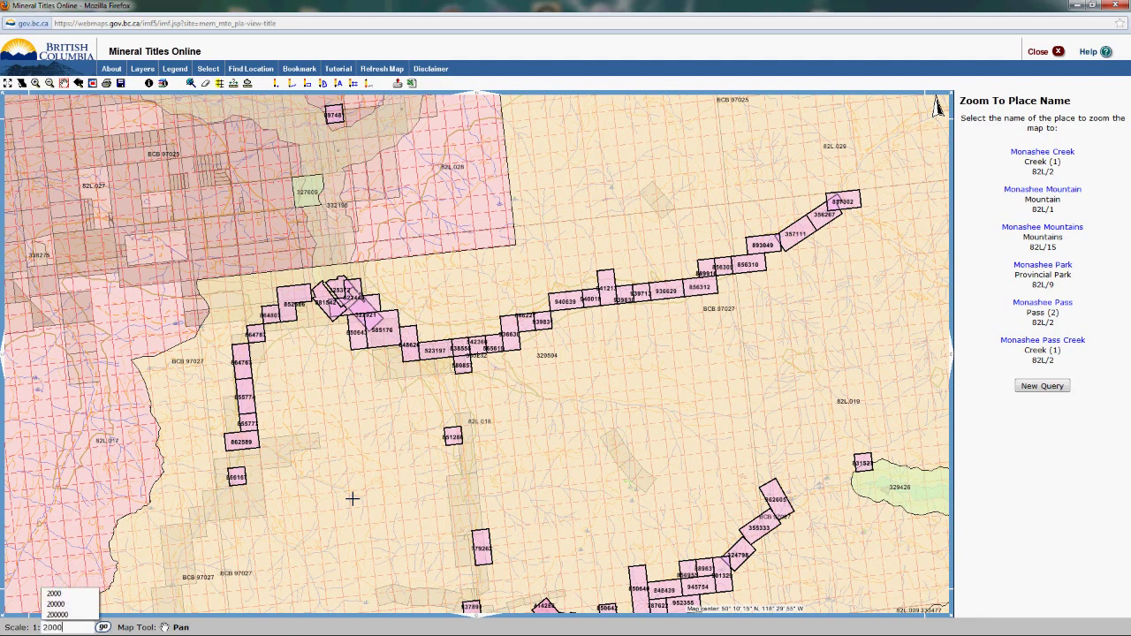
text(0)
key(Return)
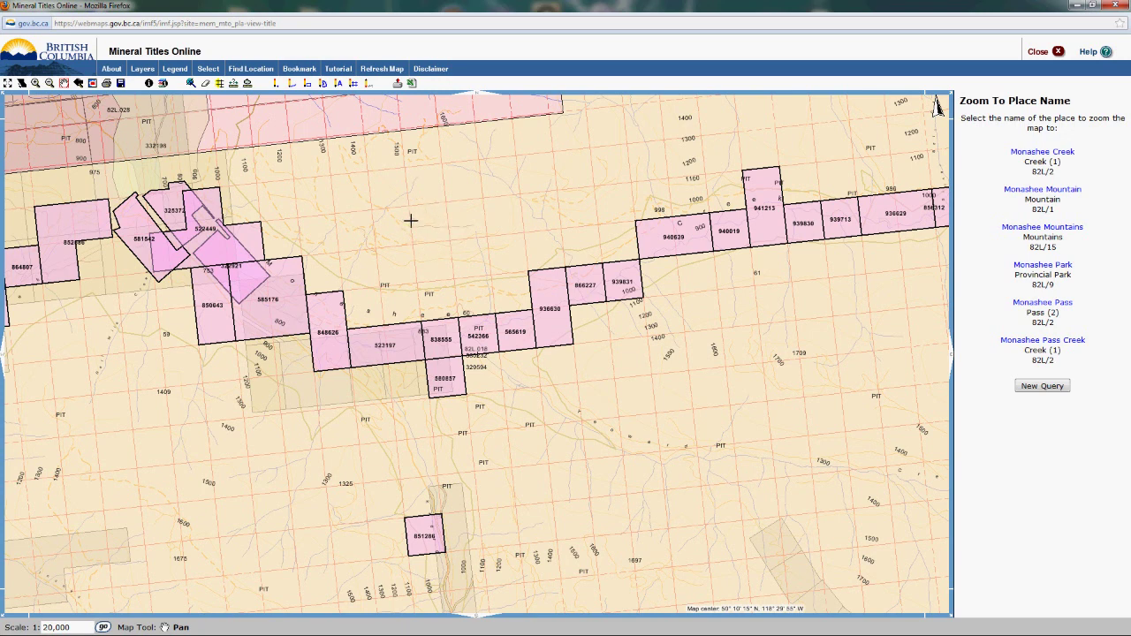
Use Drill Down Identify to examine an unclaimed cell and placer claims 940639 and 523197, including their cell key IDs and current tenure details.
click(164, 85)
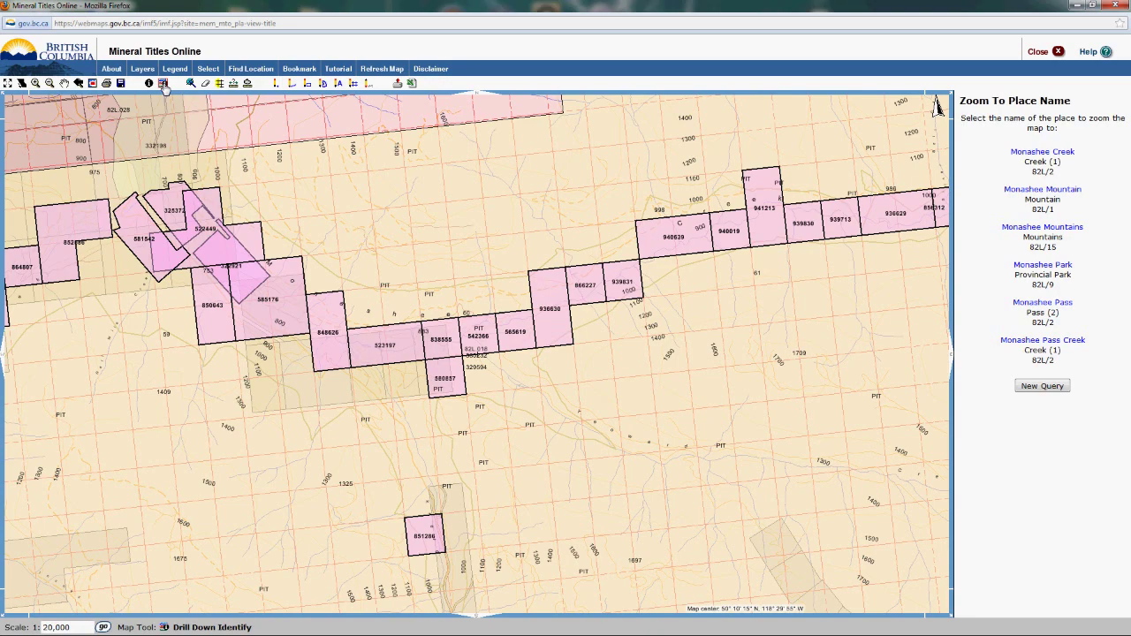
click(472, 224)
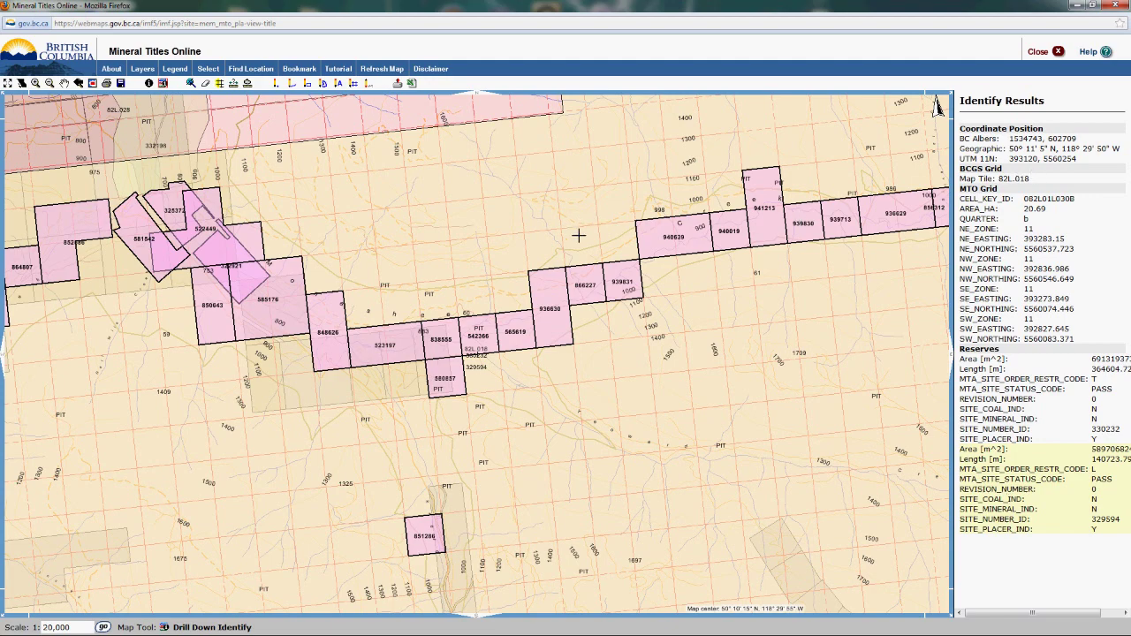
click(657, 250)
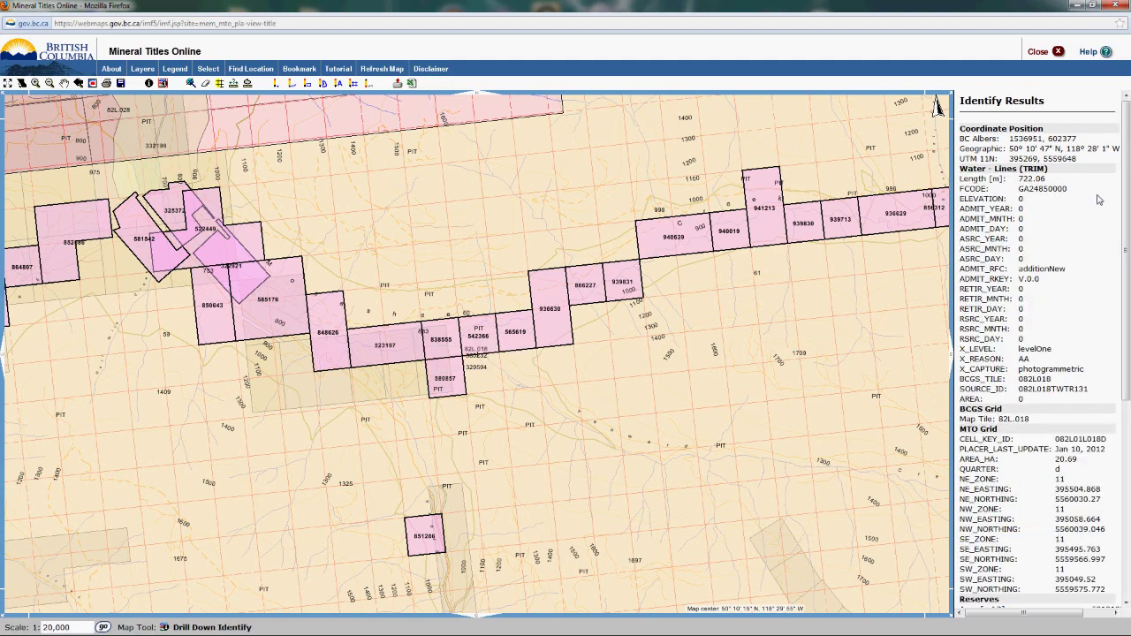
drag(1053, 440, 1111, 440)
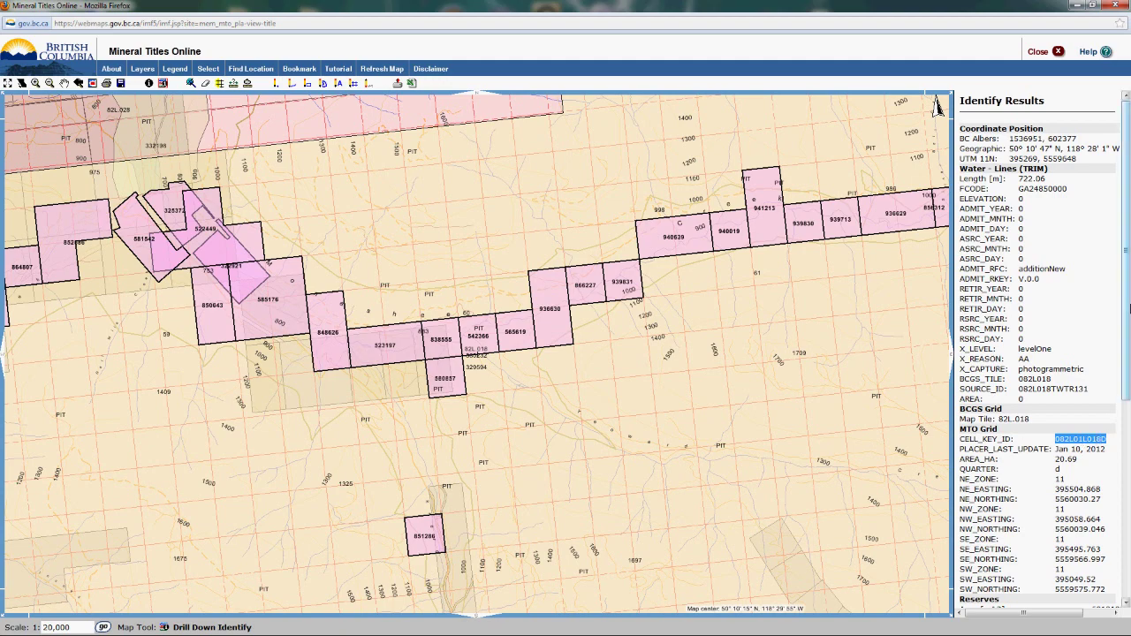
drag(1128, 268, 1128, 468)
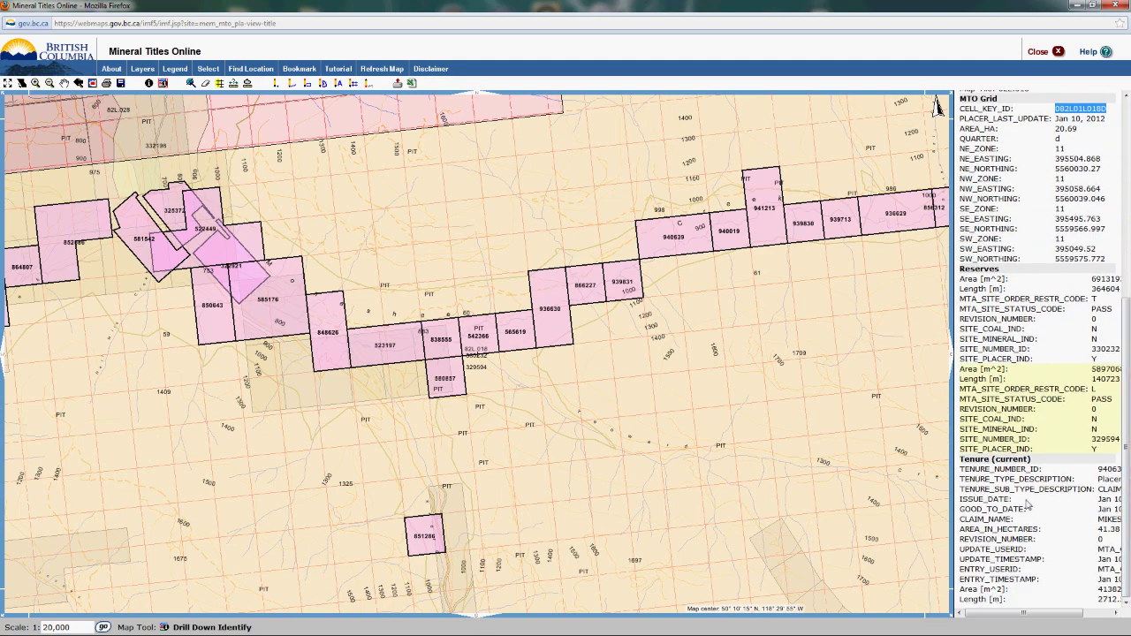
mouse_move(994, 616)
mouse_down()
mouse_move(1029, 616)
mouse_move(996, 625)
mouse_up()
mouse_move(1030, 615)
mouse_down()
mouse_move(1060, 619)
mouse_move(1029, 623)
mouse_up()
click(380, 335)
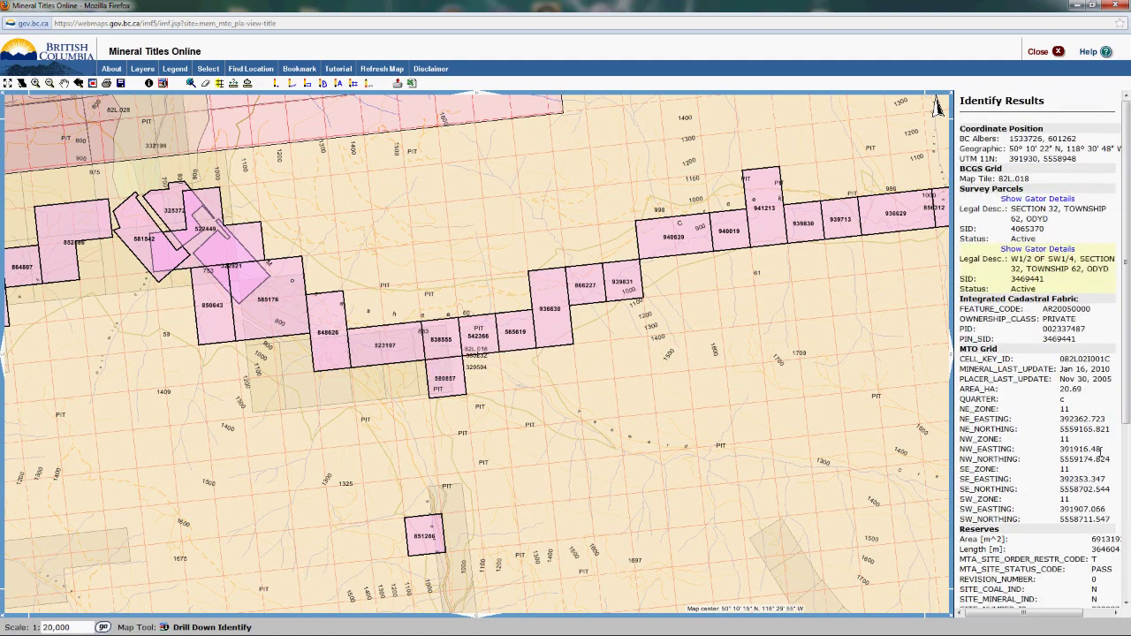
scroll(1118, 401, down, 5)
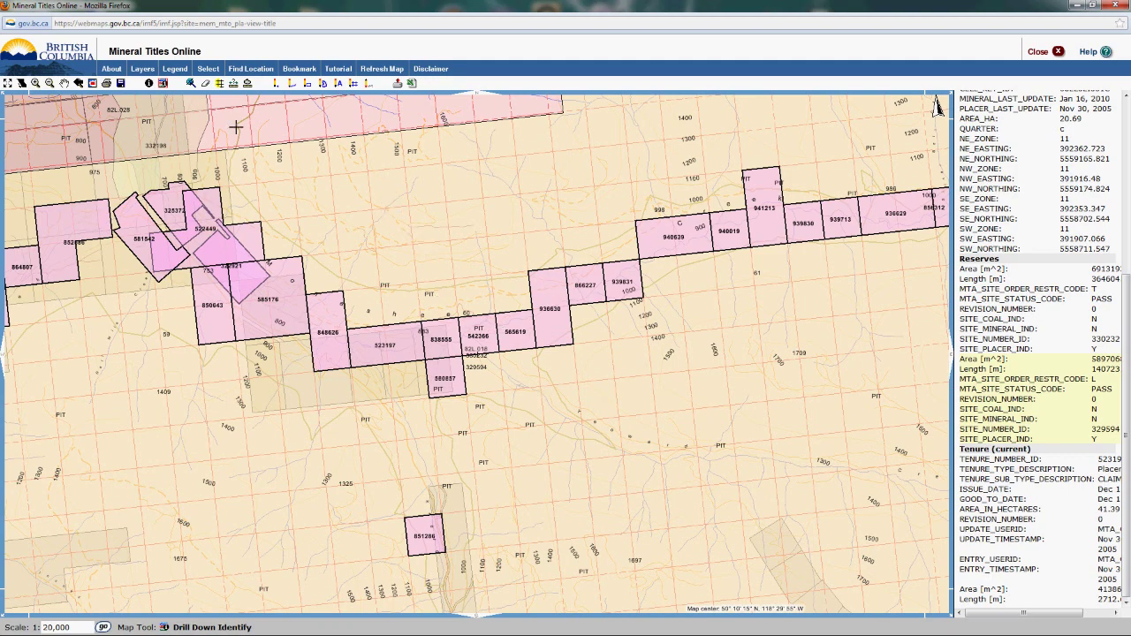
View the map legend, and hide the Reserves layer on the refreshed map.
click(175, 71)
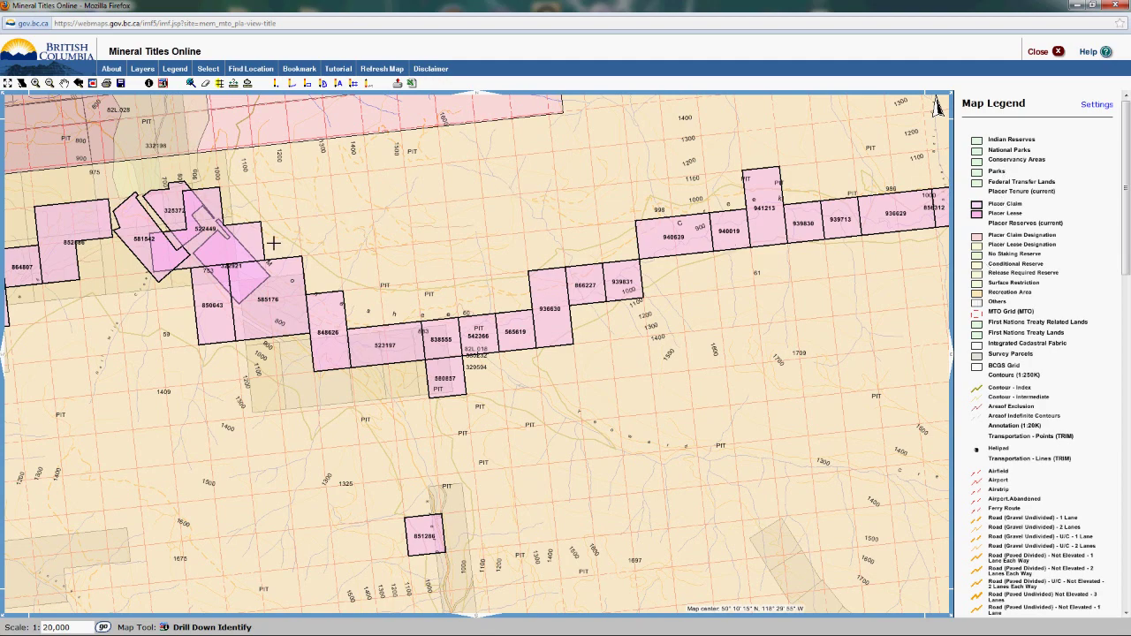
click(143, 69)
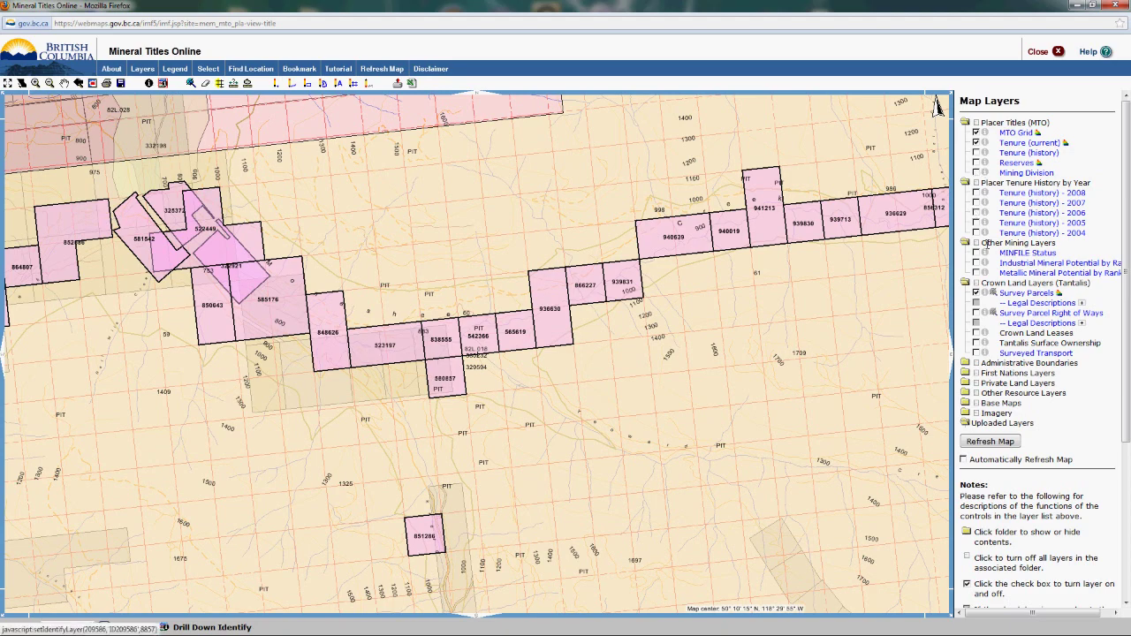
click(988, 442)
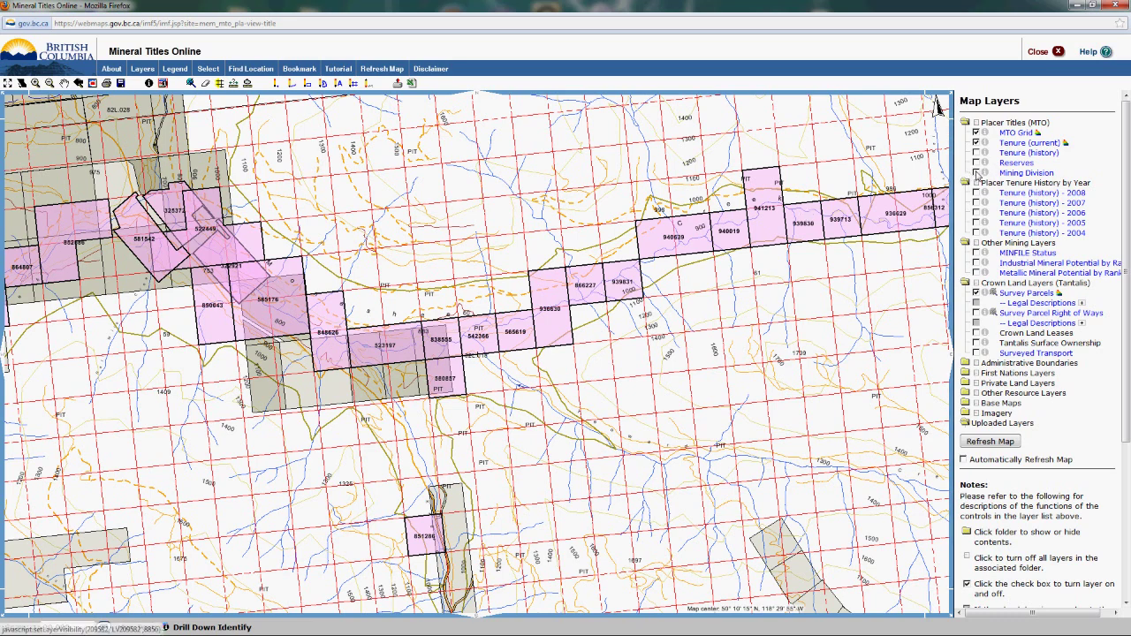
Turn off the Survey Parcels layer under Crown Land Layers and refresh the map.
click(977, 294)
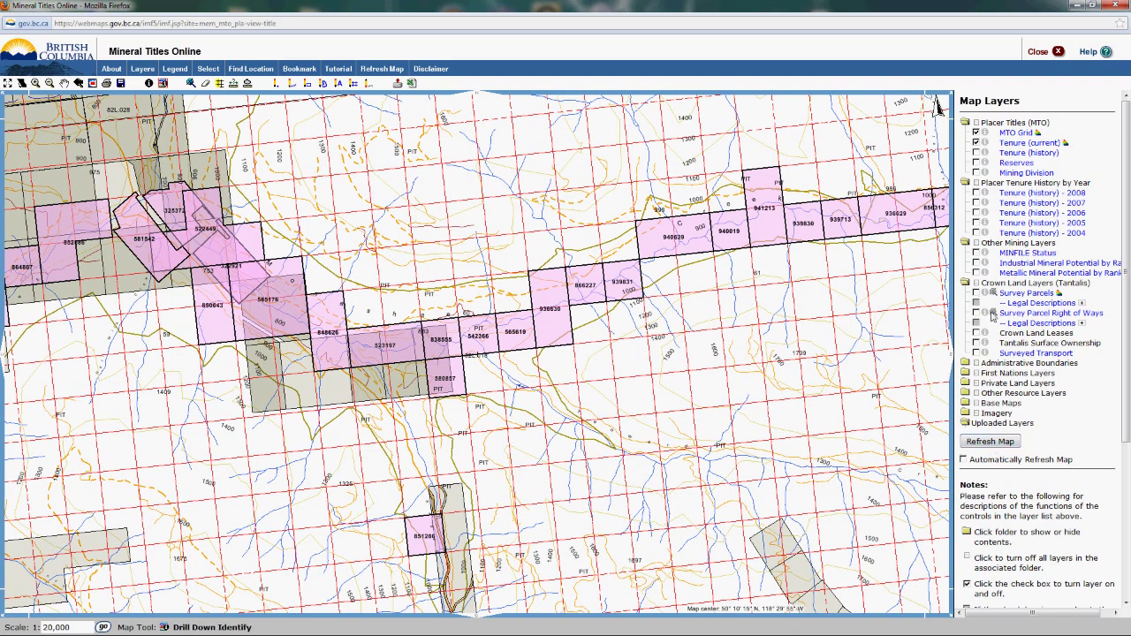
click(977, 293)
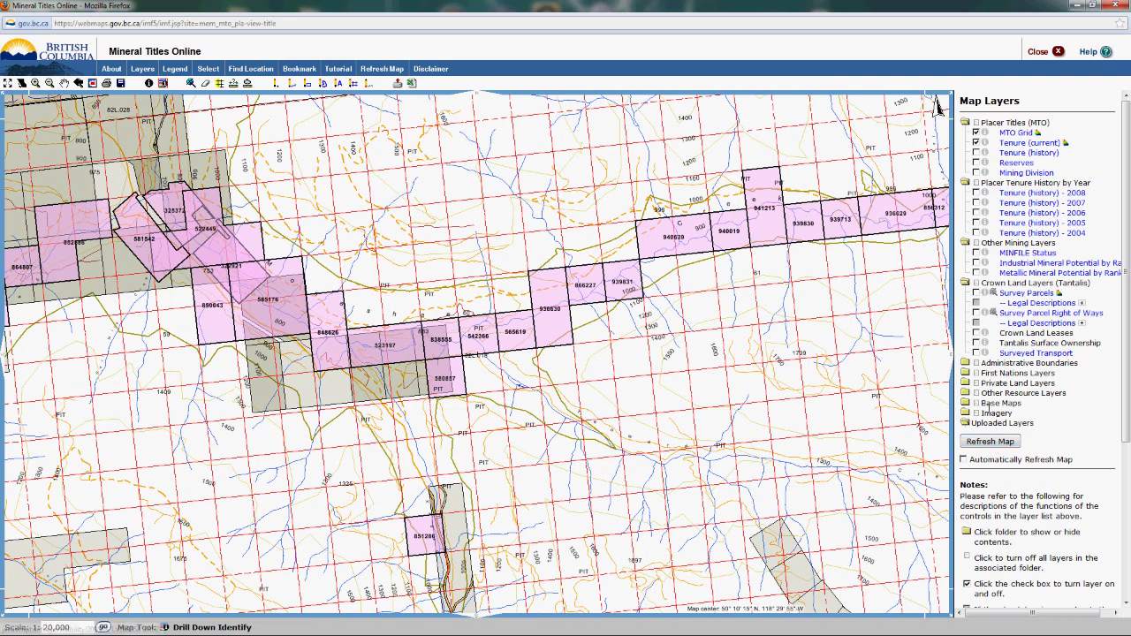
click(989, 441)
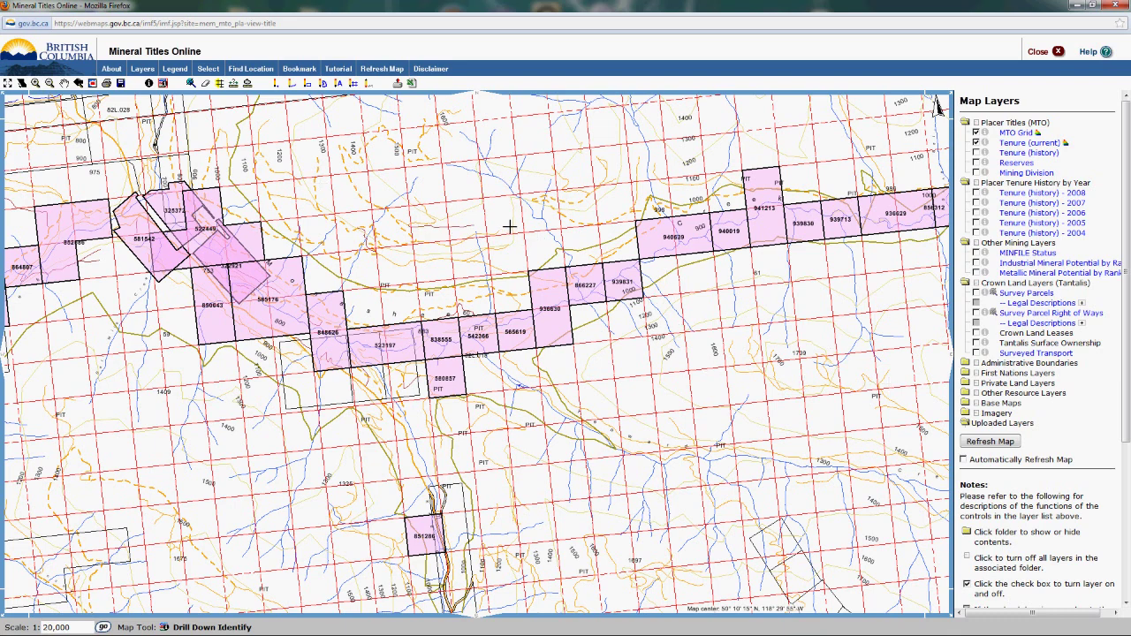
Pan the map to bring the area at the eastern end of the placer claim chain into view.
click(65, 83)
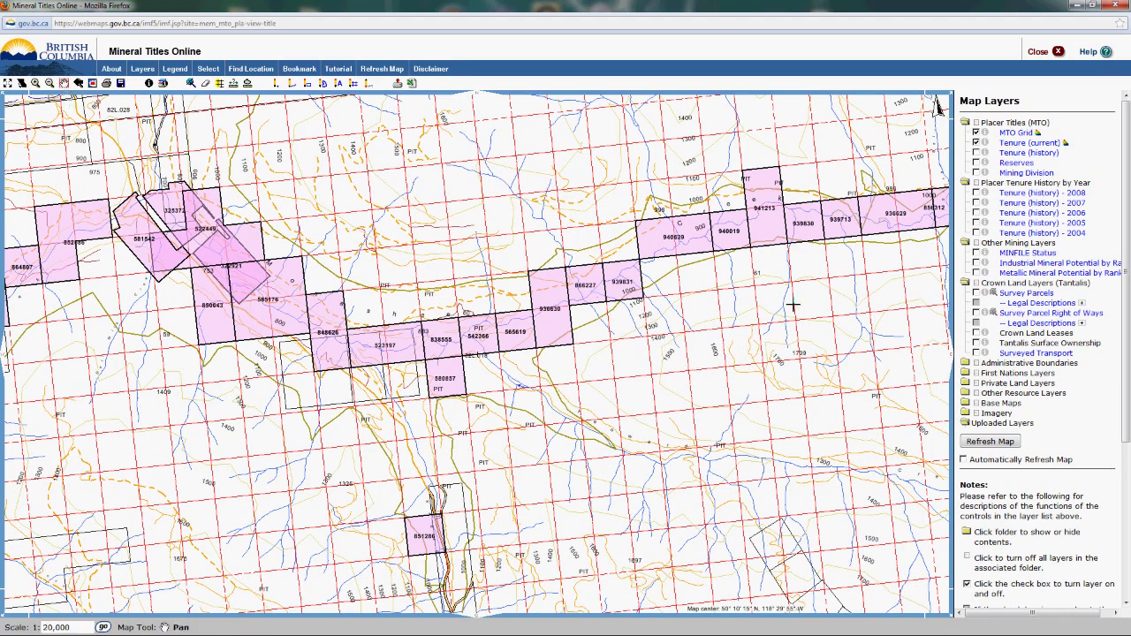
drag(938, 106, 681, 176)
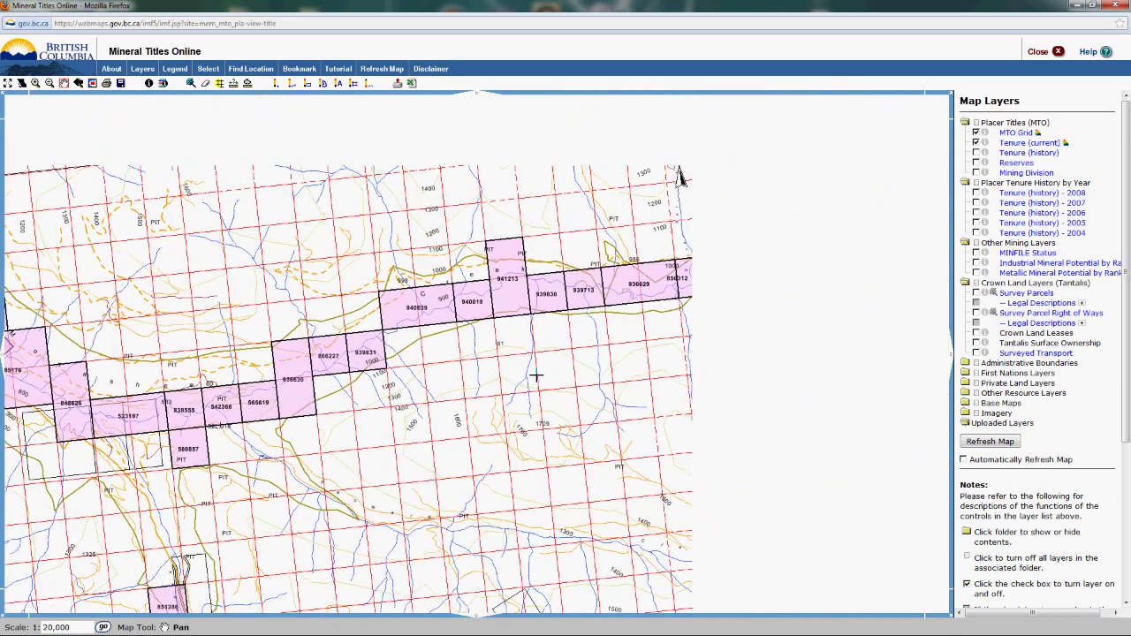